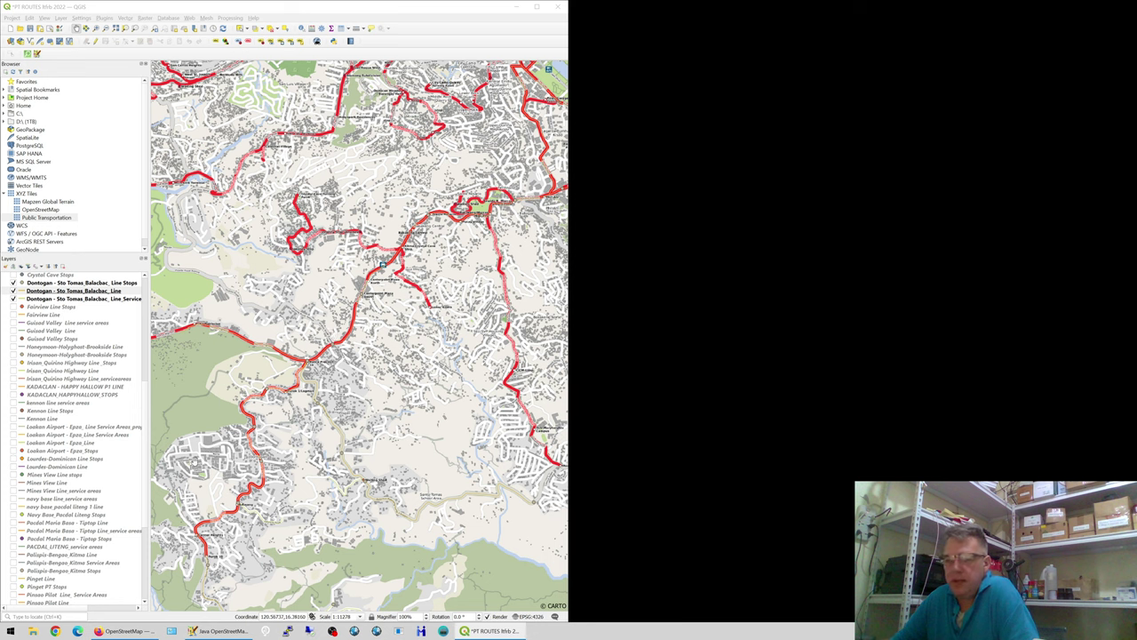
# Uncheck the Public Transportation layer and select the OpenStreetMap layer at the bottom of the Layers panel
pyautogui.scroll(-6, 104, 481)
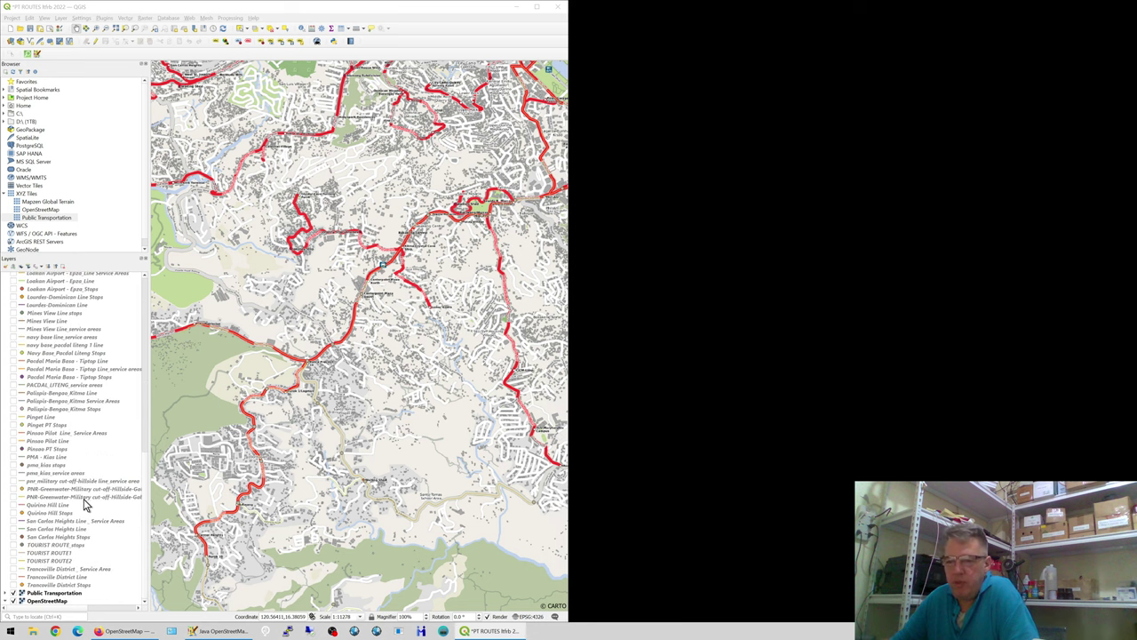
pyautogui.click(13, 592)
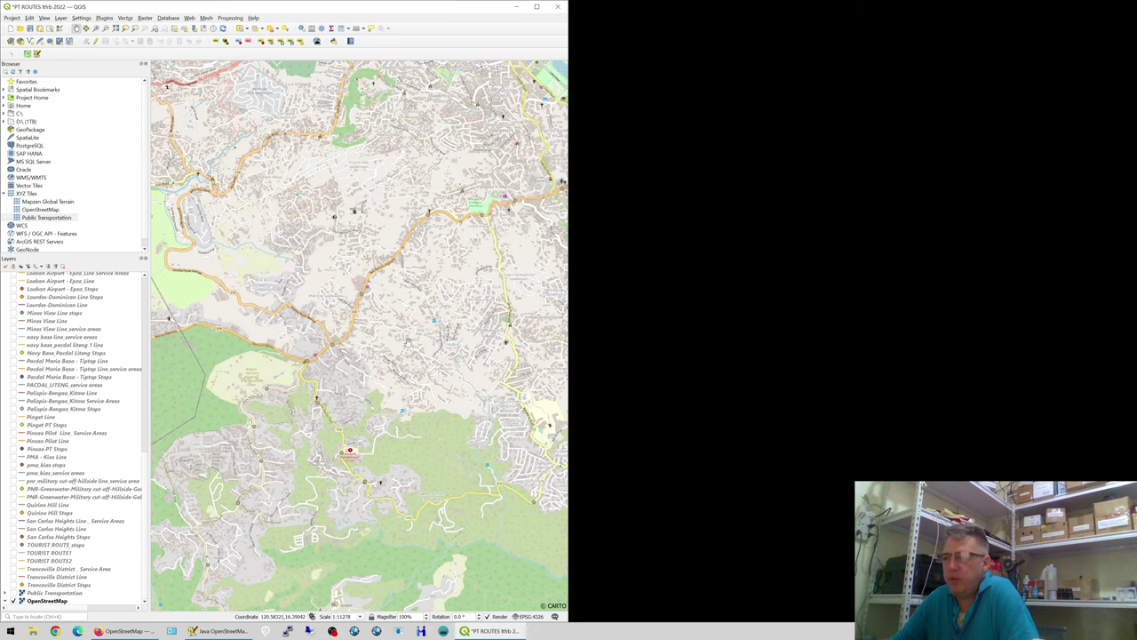
pyautogui.click(58, 601)
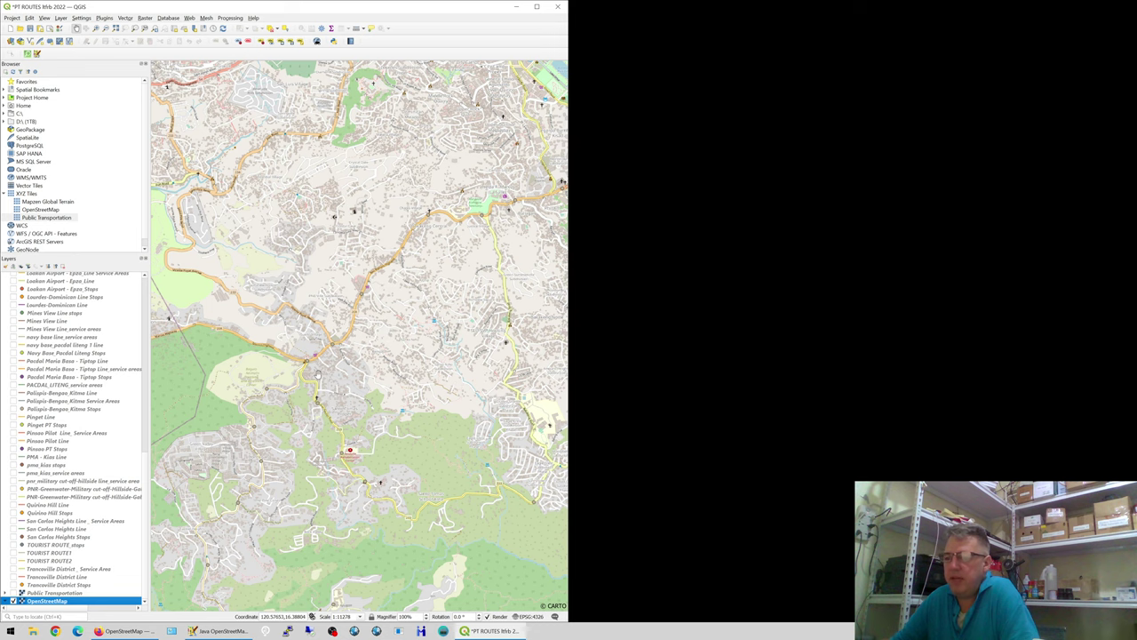
# Zoom in and pan to centre the BGH flyover junction at 1:2819 scale
pyautogui.scroll(1, 317, 374)
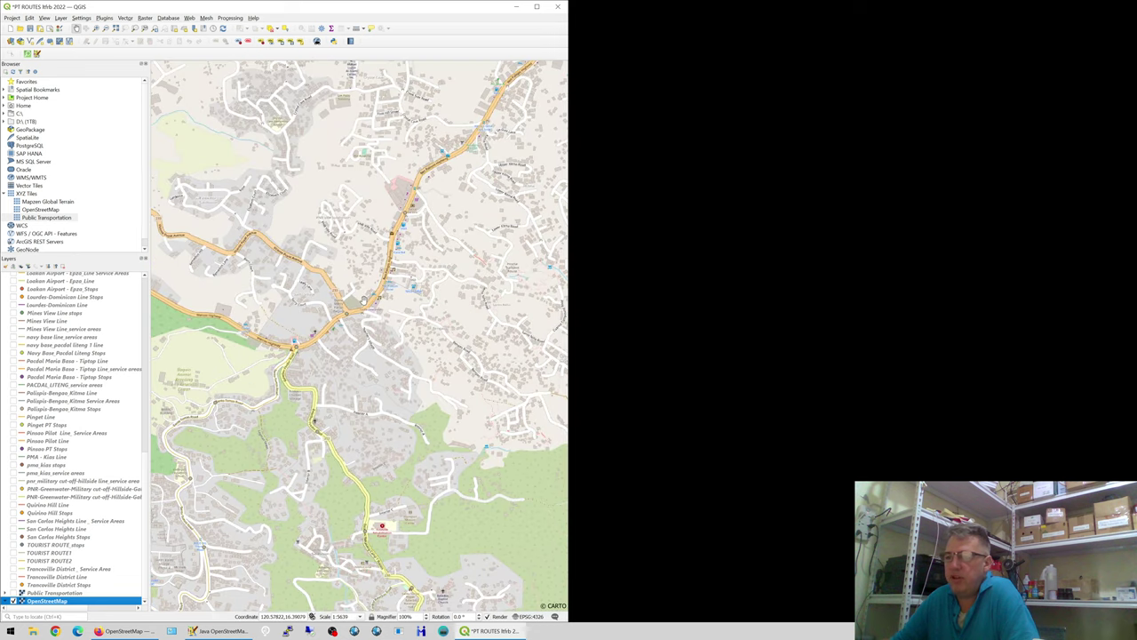
pyautogui.moveTo(478, 171); pyautogui.dragTo(371, 316)
pyautogui.moveTo(479, 281); pyautogui.dragTo(391, 313)
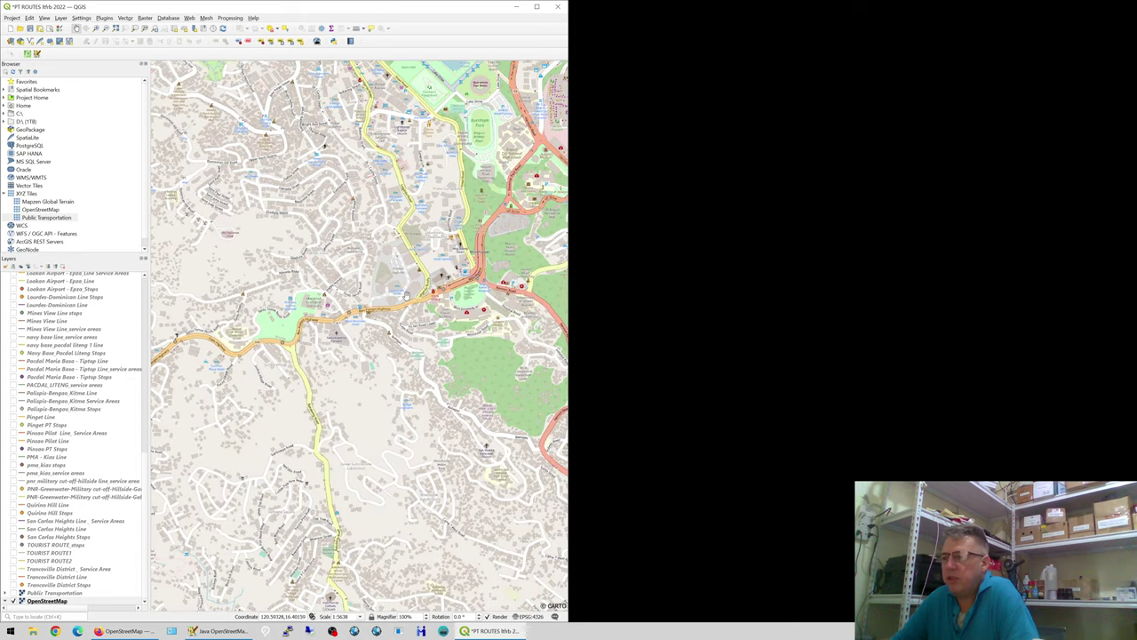
pyautogui.scroll(1, 435, 271)
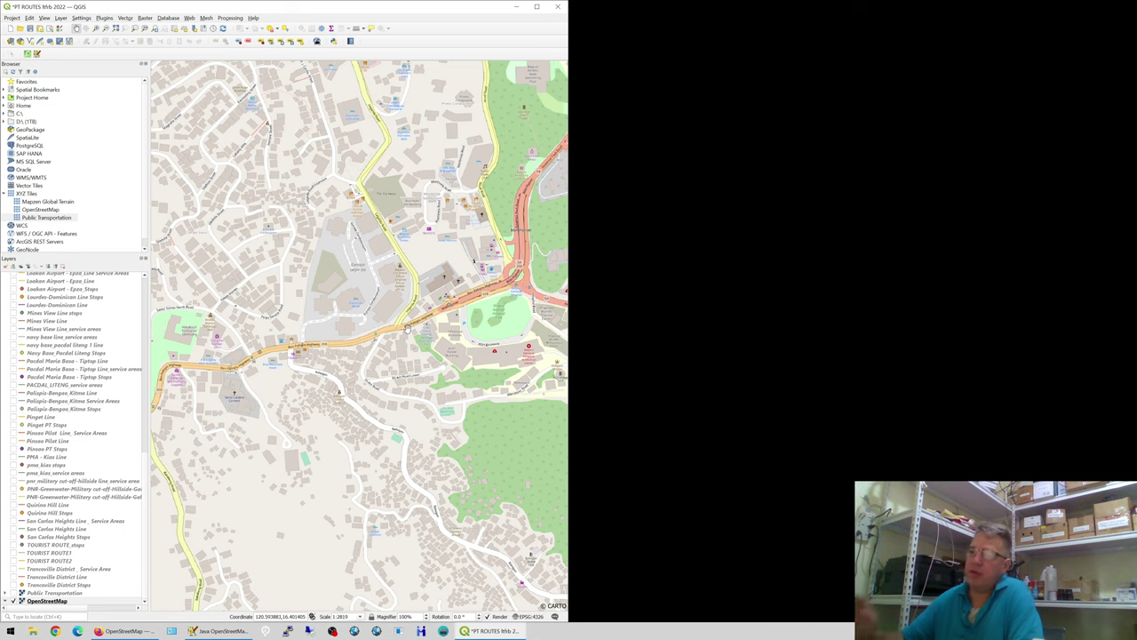
# Pan north to frame Burnham Park's lake and the athletic oval beside it
pyautogui.moveTo(407, 329); pyautogui.dragTo(417, 498)
pyautogui.moveTo(391, 132); pyautogui.dragTo(409, 310)
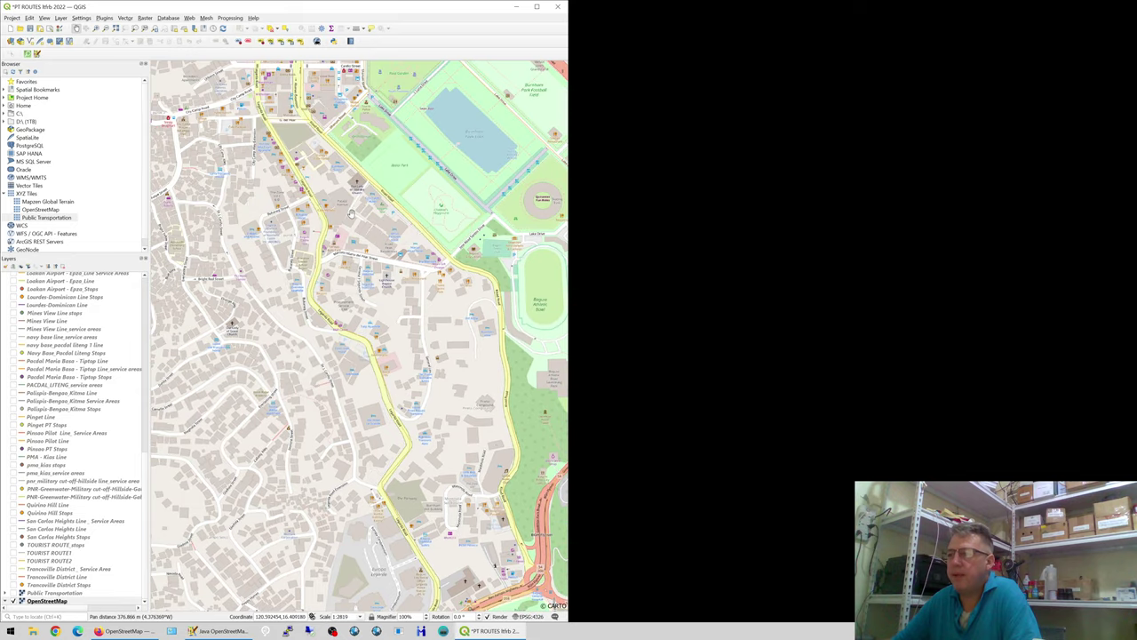
pyautogui.moveTo(352, 209); pyautogui.dragTo(335, 444)
pyautogui.moveTo(420, 480); pyautogui.dragTo(399, 425)
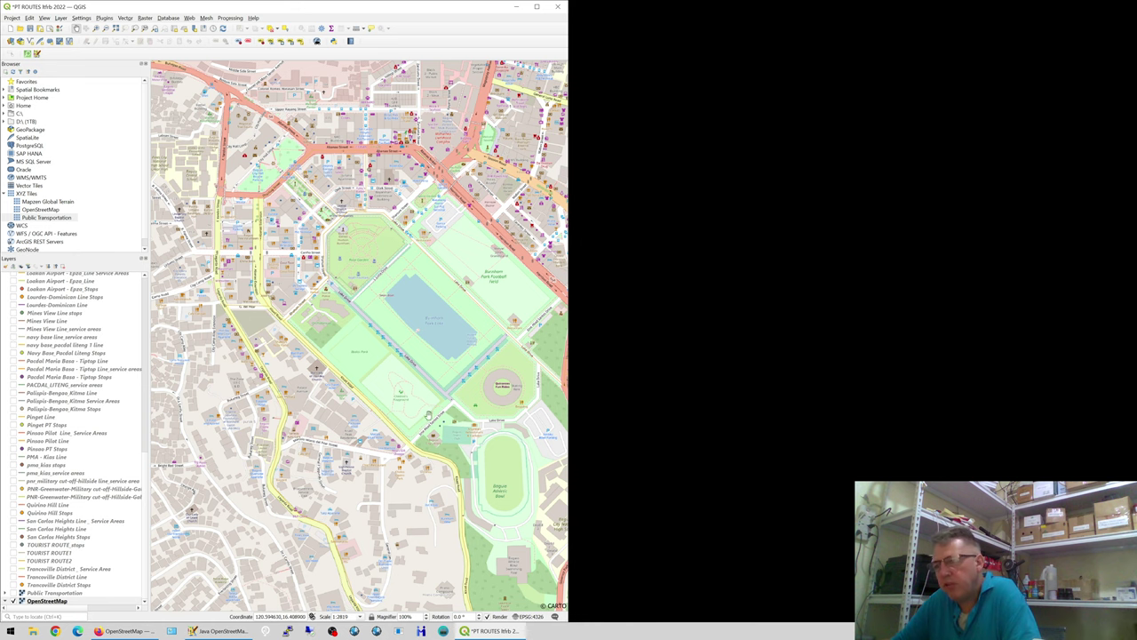
pyautogui.moveTo(429, 415); pyautogui.dragTo(316, 371)
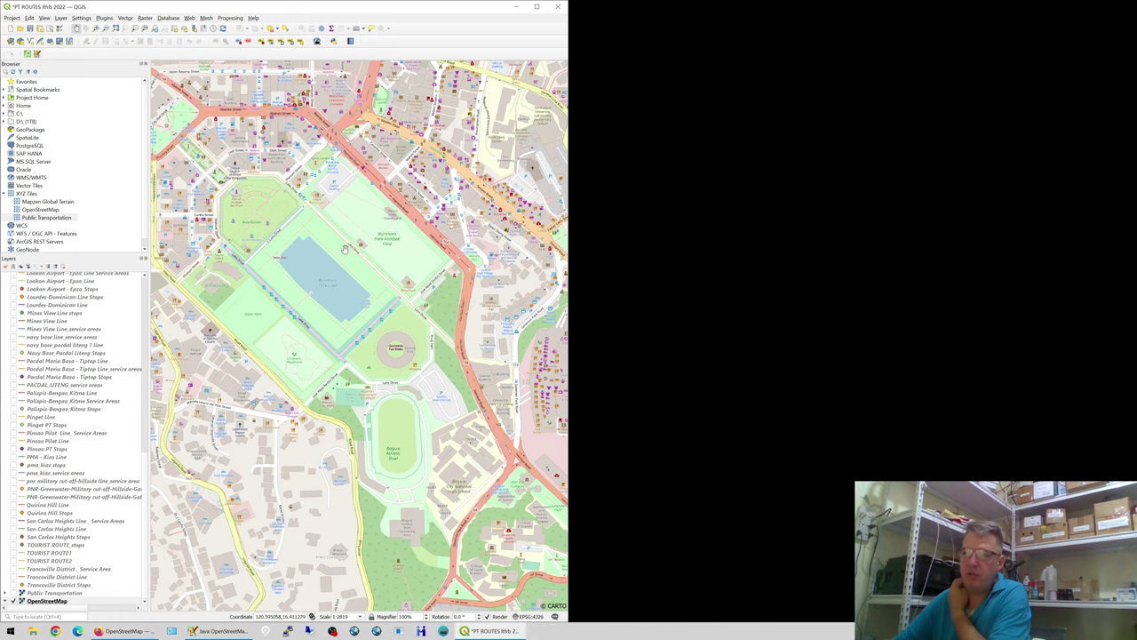
pyautogui.moveTo(346, 250); pyautogui.dragTo(475, 238)
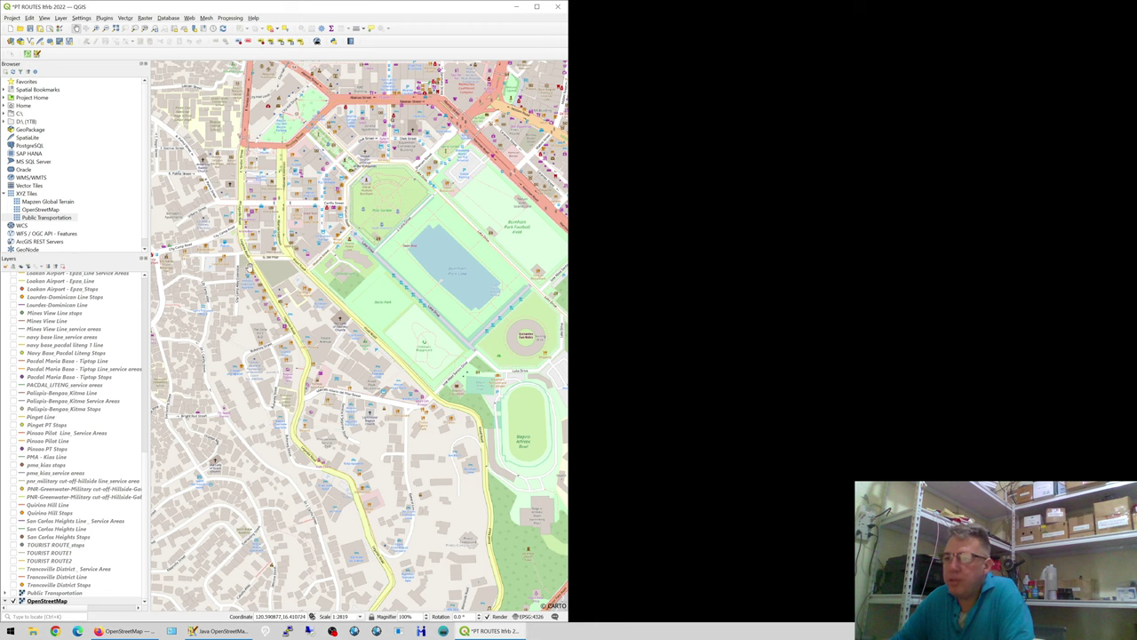
# Trace the yellow road southward from the park until it winds into the wooded hills
pyautogui.moveTo(271, 305); pyautogui.dragTo(265, 209)
pyautogui.moveTo(382, 569); pyautogui.dragTo(373, 282)
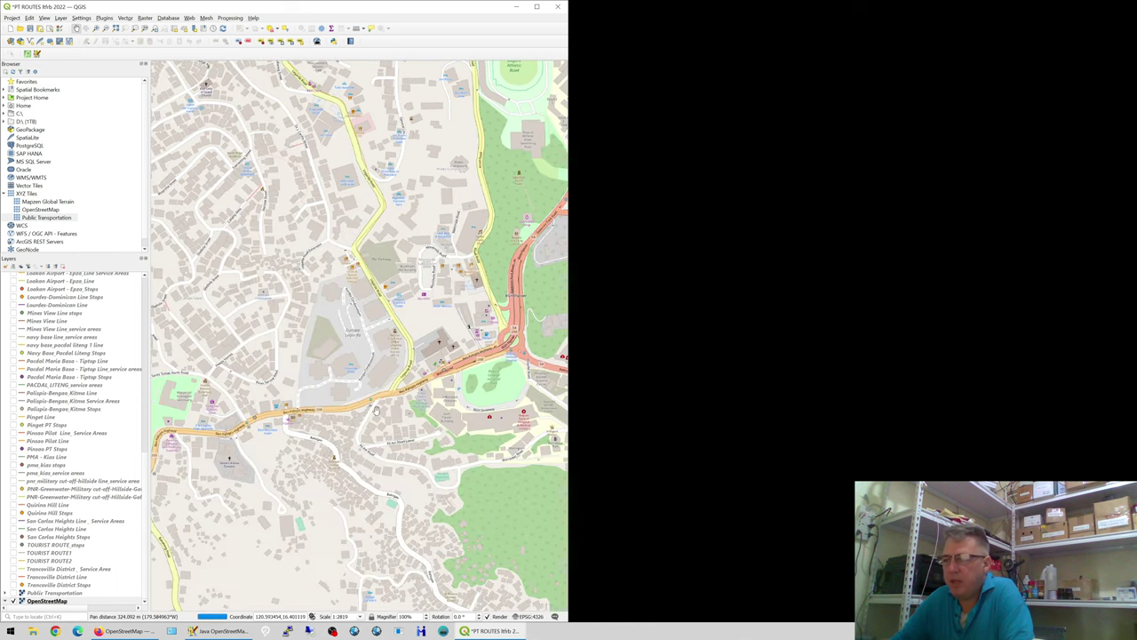
pyautogui.moveTo(239, 419); pyautogui.dragTo(371, 321)
pyautogui.moveTo(240, 418); pyautogui.dragTo(394, 314)
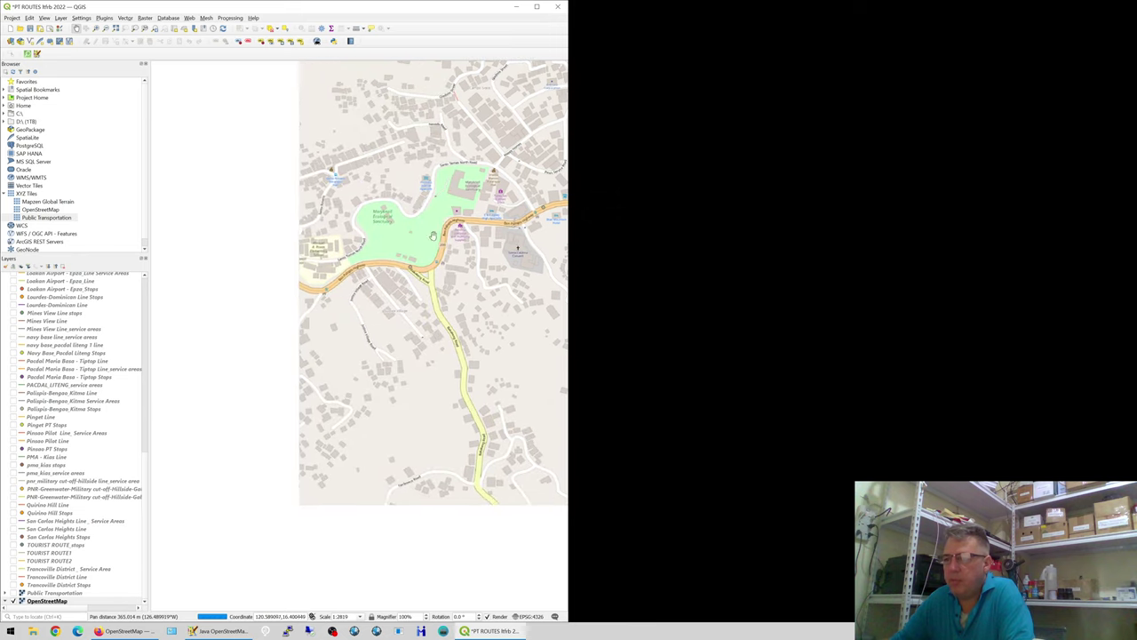
pyautogui.moveTo(266, 313); pyautogui.dragTo(392, 294)
pyautogui.moveTo(306, 350); pyautogui.dragTo(373, 267)
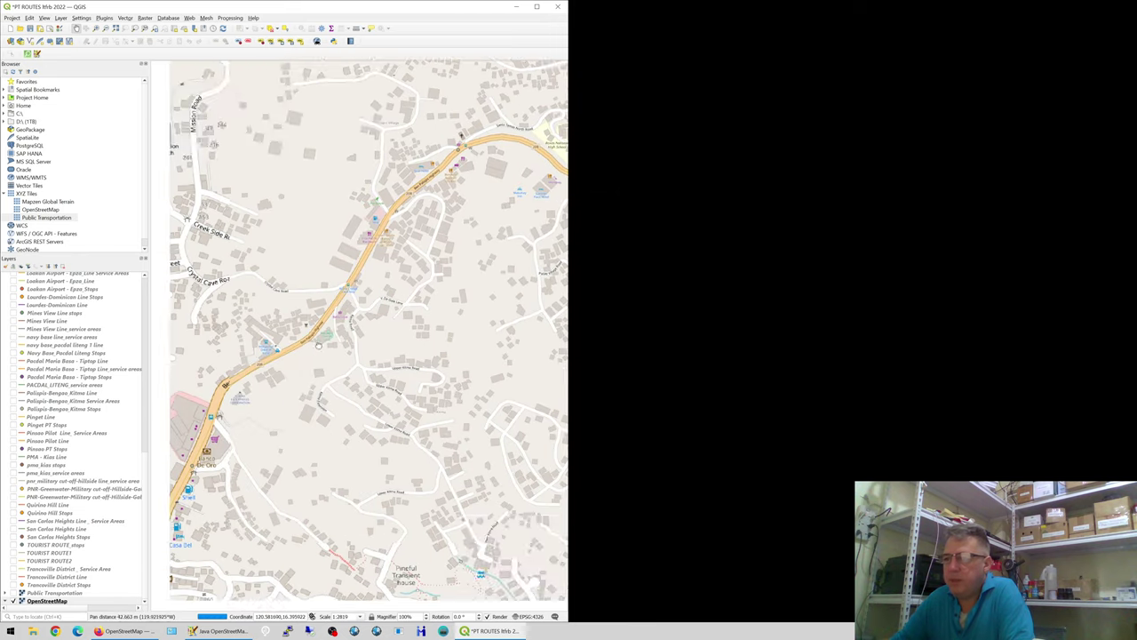
pyautogui.moveTo(177, 418)
pyautogui.mouseDown()
pyautogui.moveTo(328, 386)
pyautogui.moveTo(410, 233)
pyautogui.moveTo(256, 332)
pyautogui.moveTo(262, 520)
pyautogui.moveTo(375, 248)
pyautogui.mouseUp()
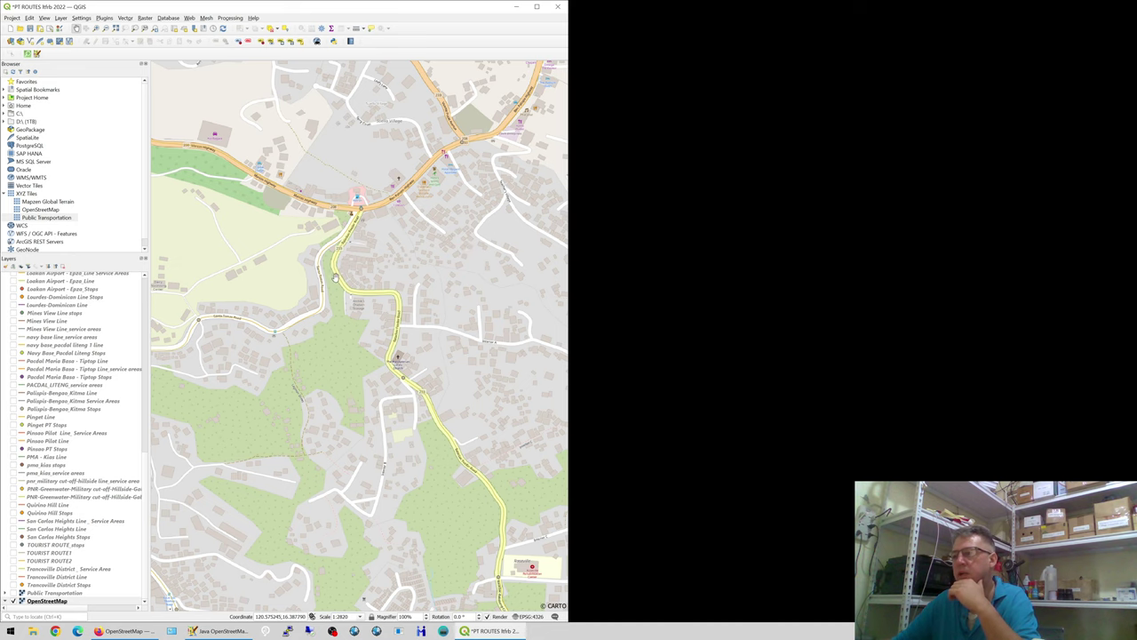
pyautogui.moveTo(467, 555); pyautogui.dragTo(416, 228)
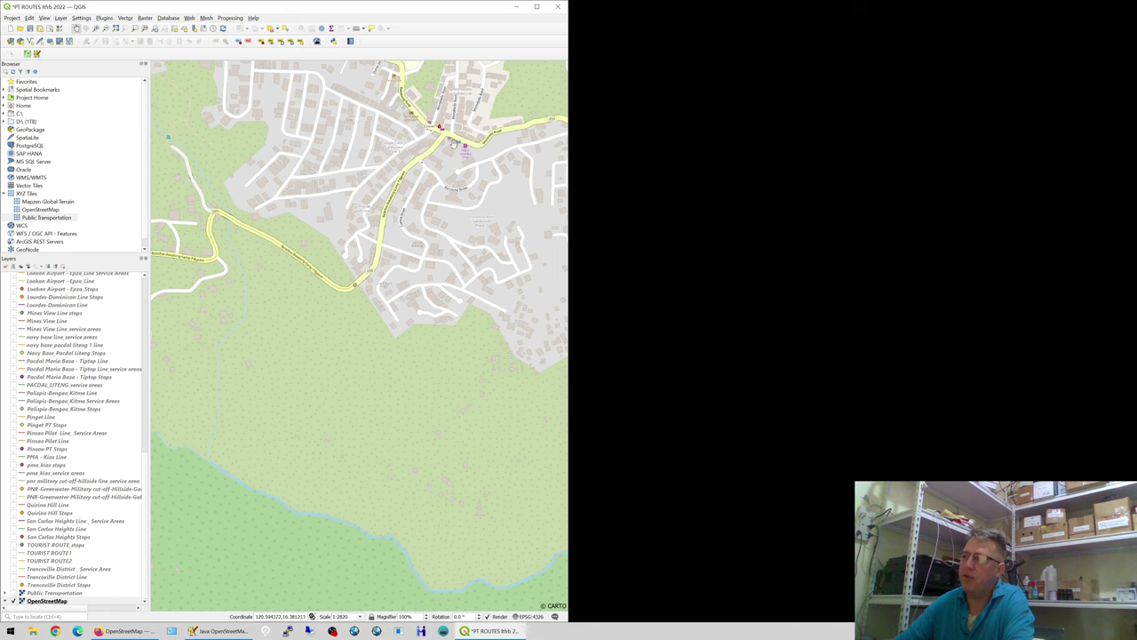
# Zoom out and pan around the wider southern road network
pyautogui.scroll(-2, 451, 135)
pyautogui.moveTo(452, 155); pyautogui.dragTo(451, 242)
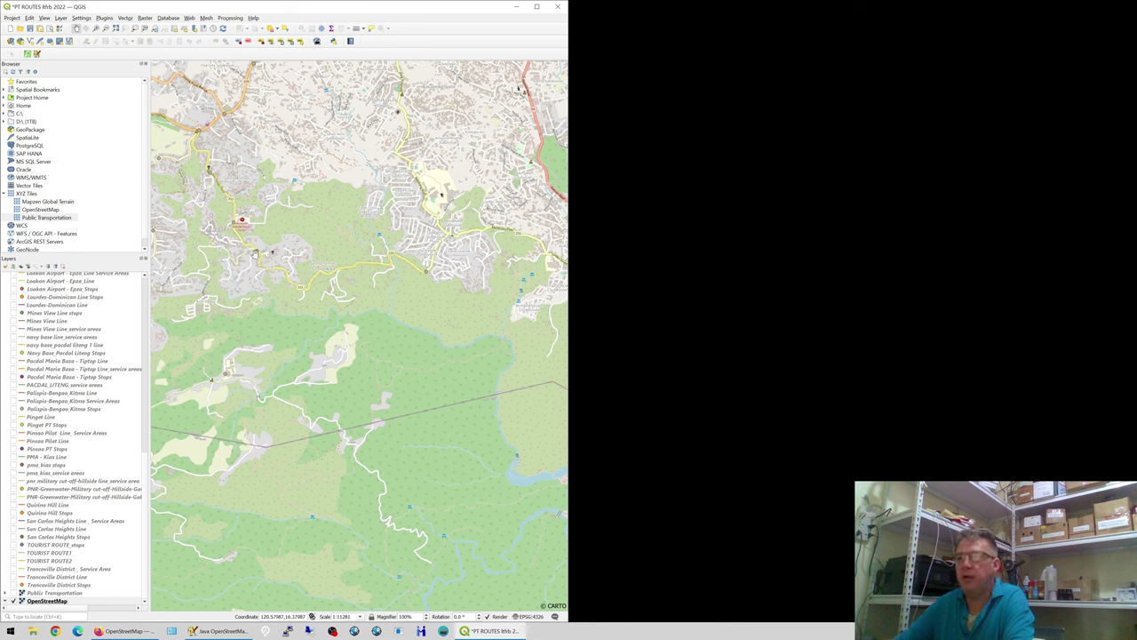
pyautogui.moveTo(247, 168); pyautogui.dragTo(251, 326)
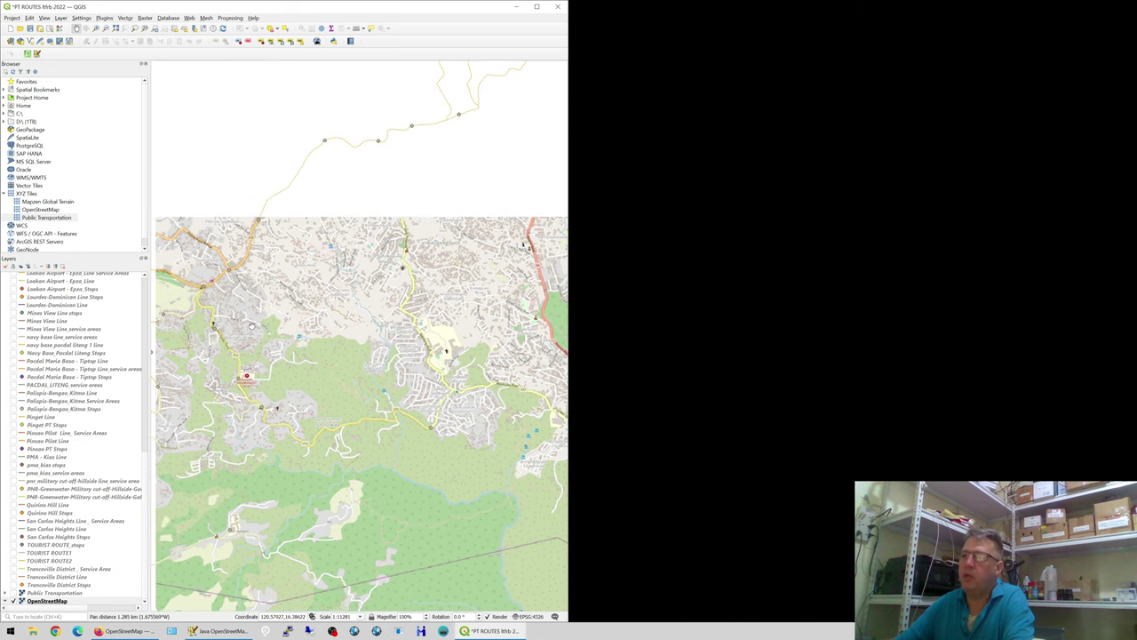
pyautogui.moveTo(314, 194); pyautogui.dragTo(291, 293)
pyautogui.moveTo(367, 223); pyautogui.dragTo(365, 262)
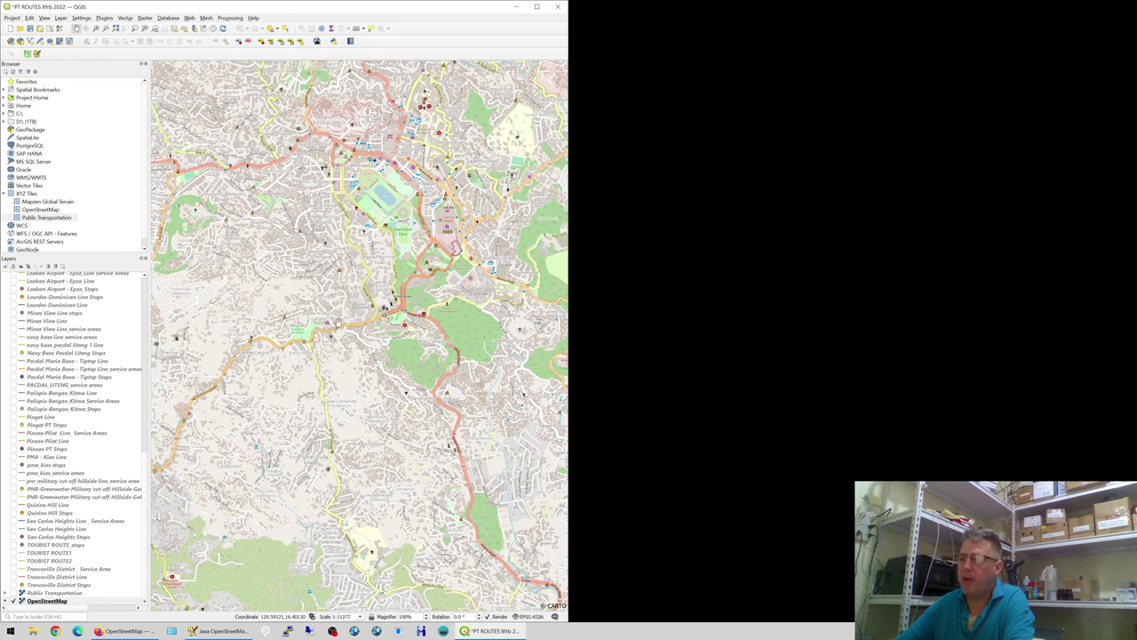
pyautogui.moveTo(317, 418); pyautogui.dragTo(331, 210)
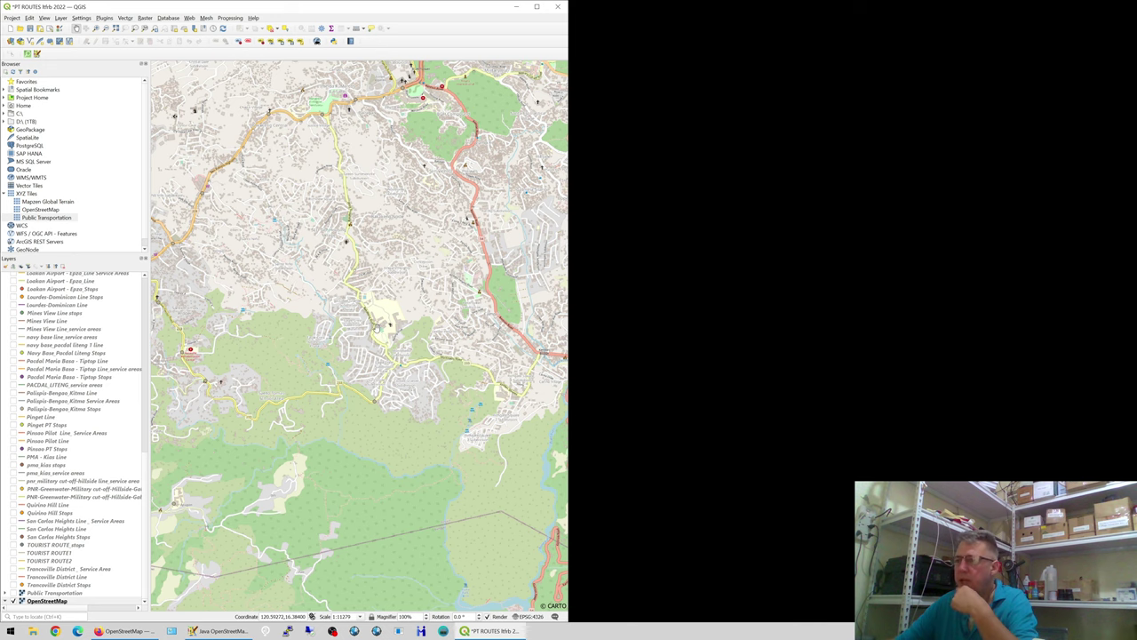
# Pan back to the park in the city centre and zoom in to 1:5638
pyautogui.moveTo(354, 329); pyautogui.dragTo(370, 425)
pyautogui.moveTo(383, 137); pyautogui.dragTo(374, 334)
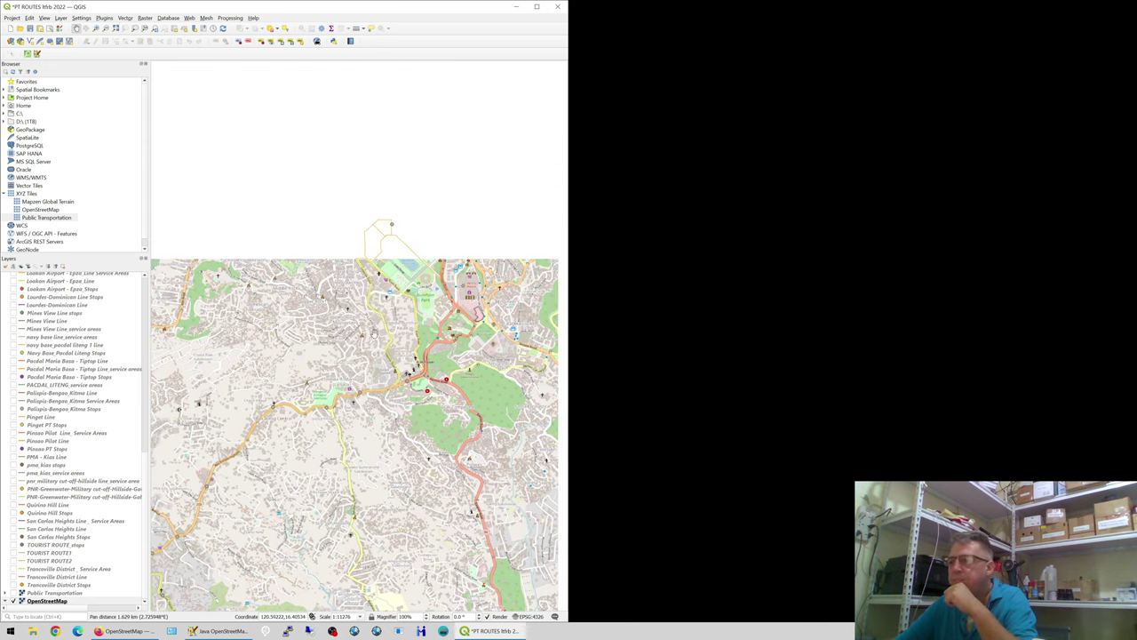
pyautogui.moveTo(312, 460); pyautogui.dragTo(370, 331)
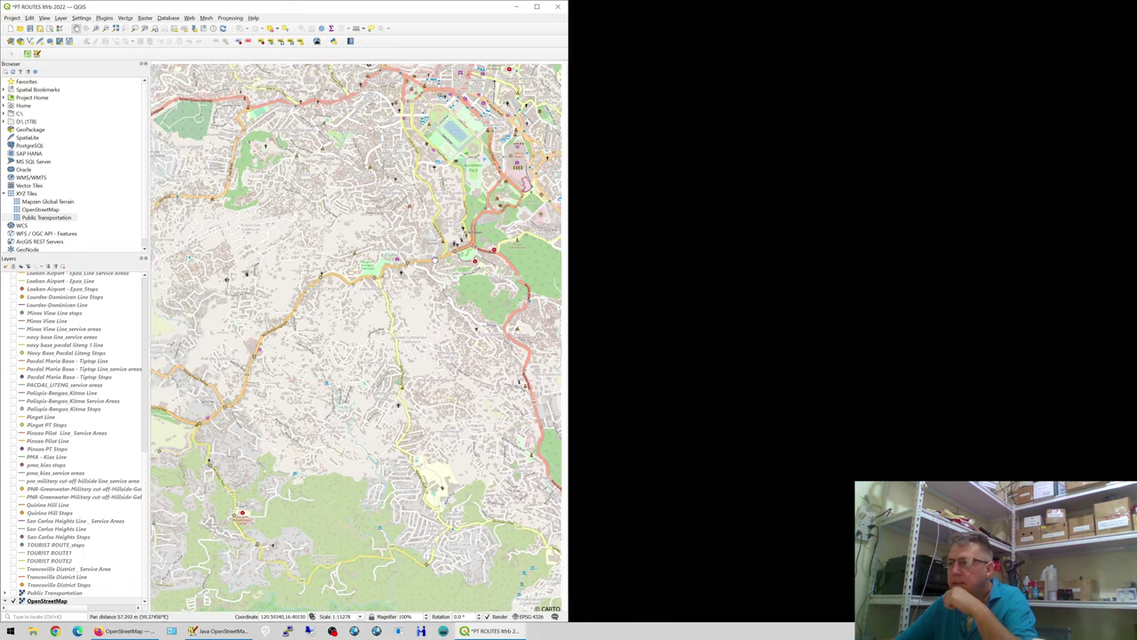
pyautogui.scroll(2, 364, 343)
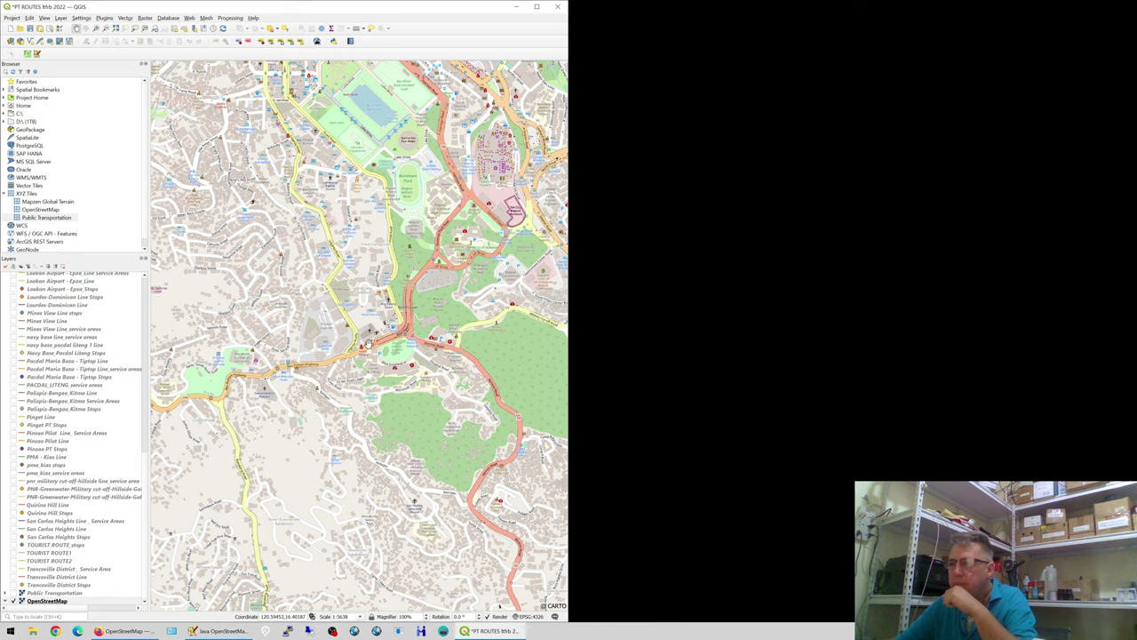
# Pan across the city centre and north of the park, then recentre on the athletic oval
pyautogui.moveTo(367, 345); pyautogui.dragTo(360, 394)
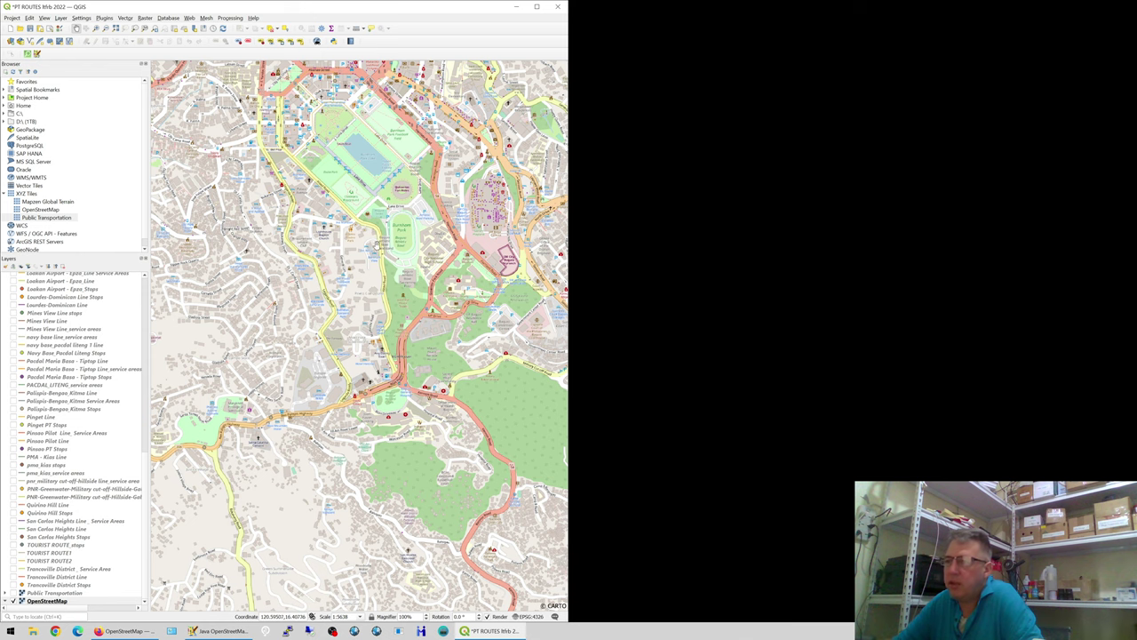
pyautogui.moveTo(304, 167); pyautogui.dragTo(364, 295)
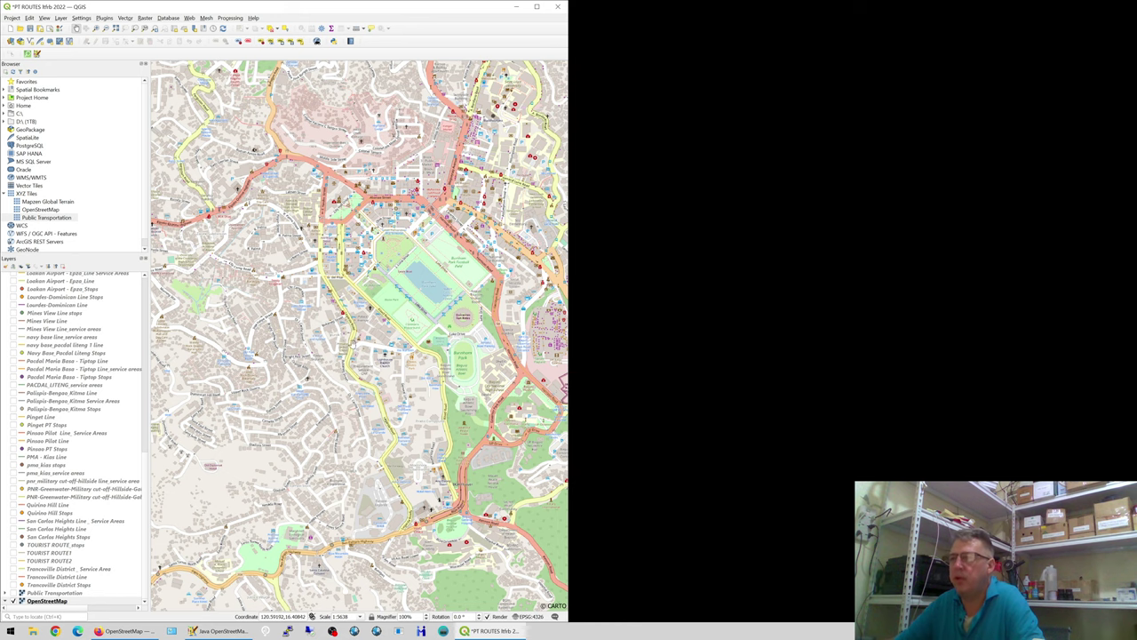
pyautogui.moveTo(344, 364); pyautogui.dragTo(311, 331)
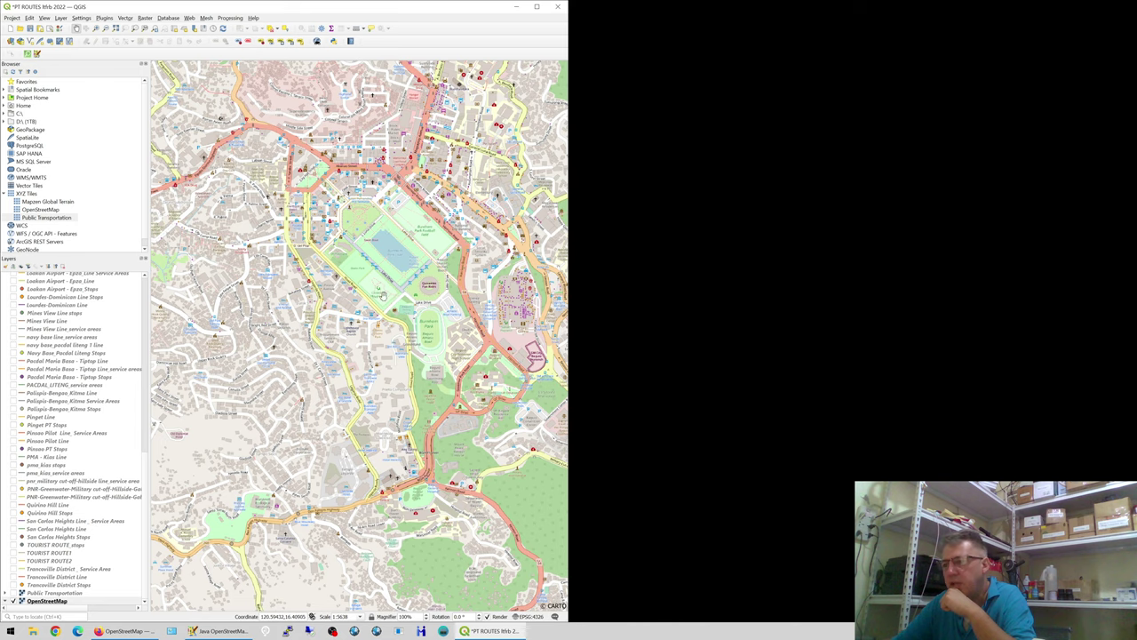
# Move the view so the park sits higher and the winding roads south of it appear
pyautogui.moveTo(398, 390); pyautogui.dragTo(372, 312)
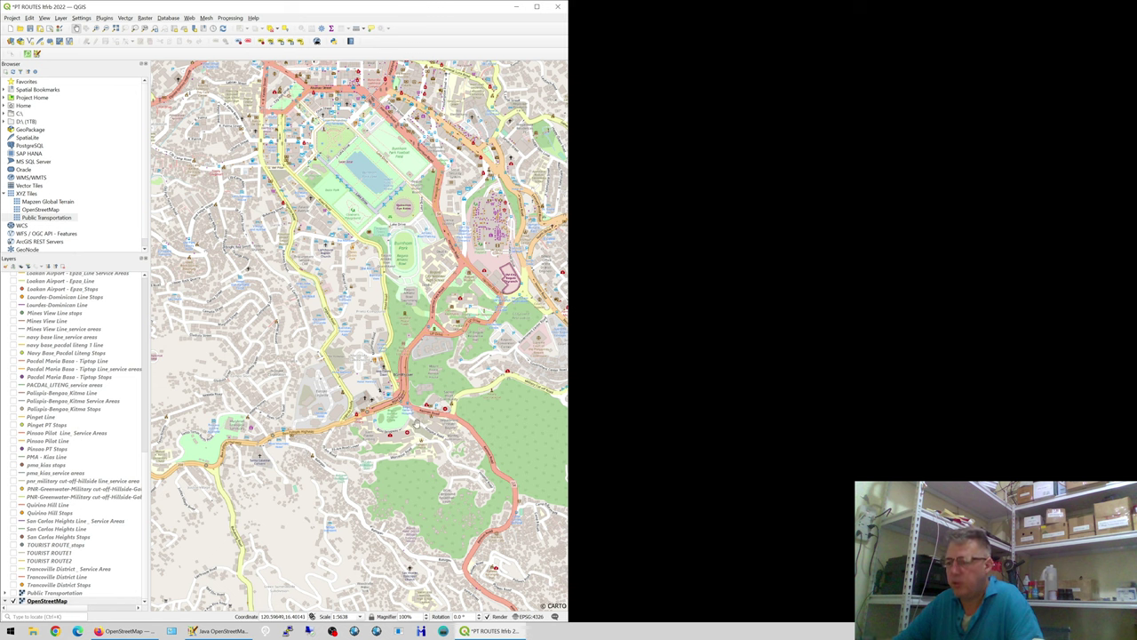
# In JOSM, browse the GPX Baguio folder and select _Baguio_center_point.gpx to open
pyautogui.click(249, 634)
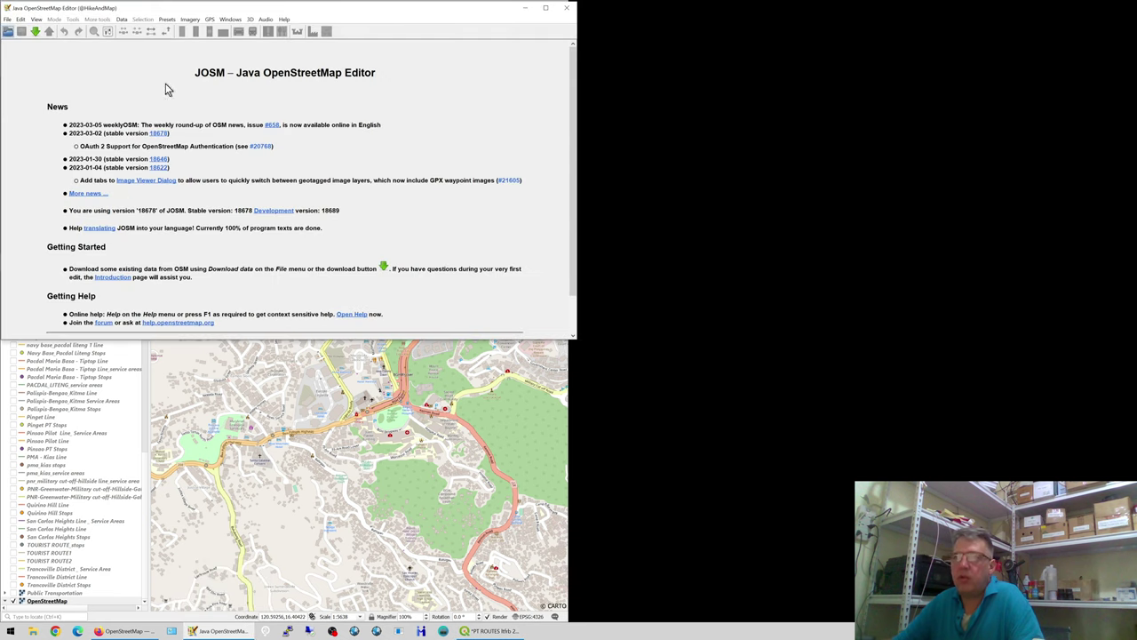
pyautogui.click(7, 31)
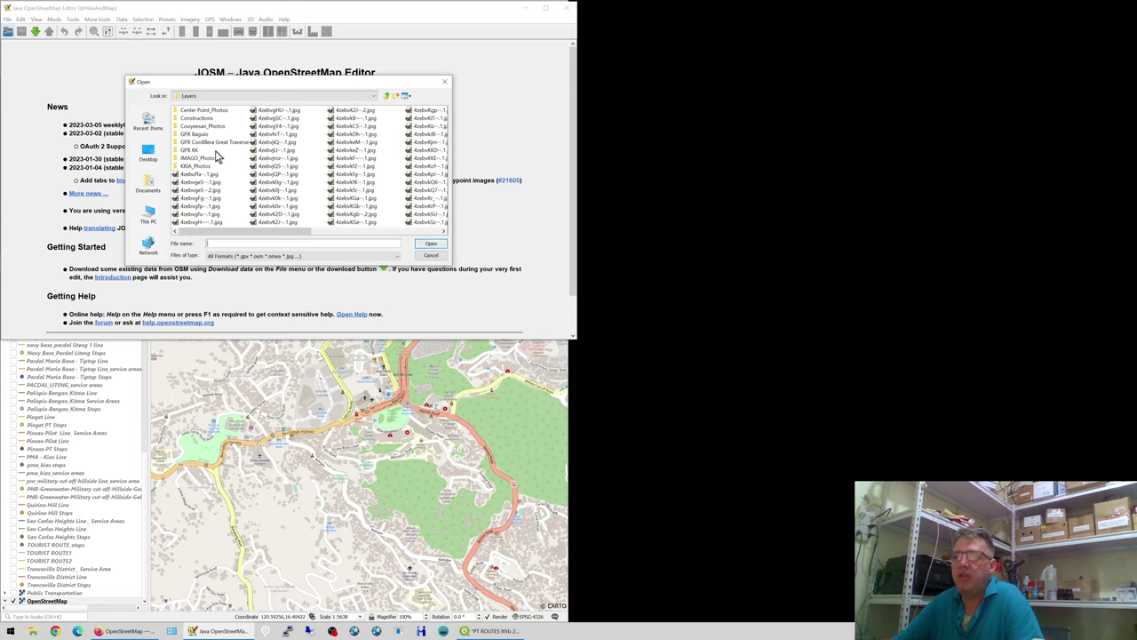
pyautogui.doubleClick(198, 135)
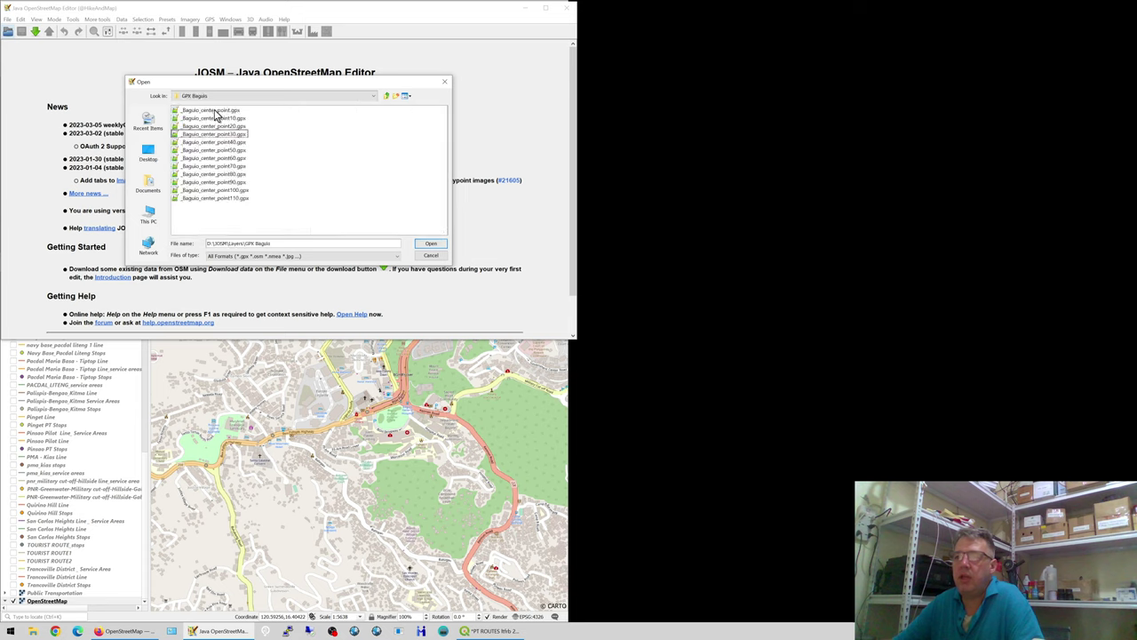
pyautogui.click(214, 112)
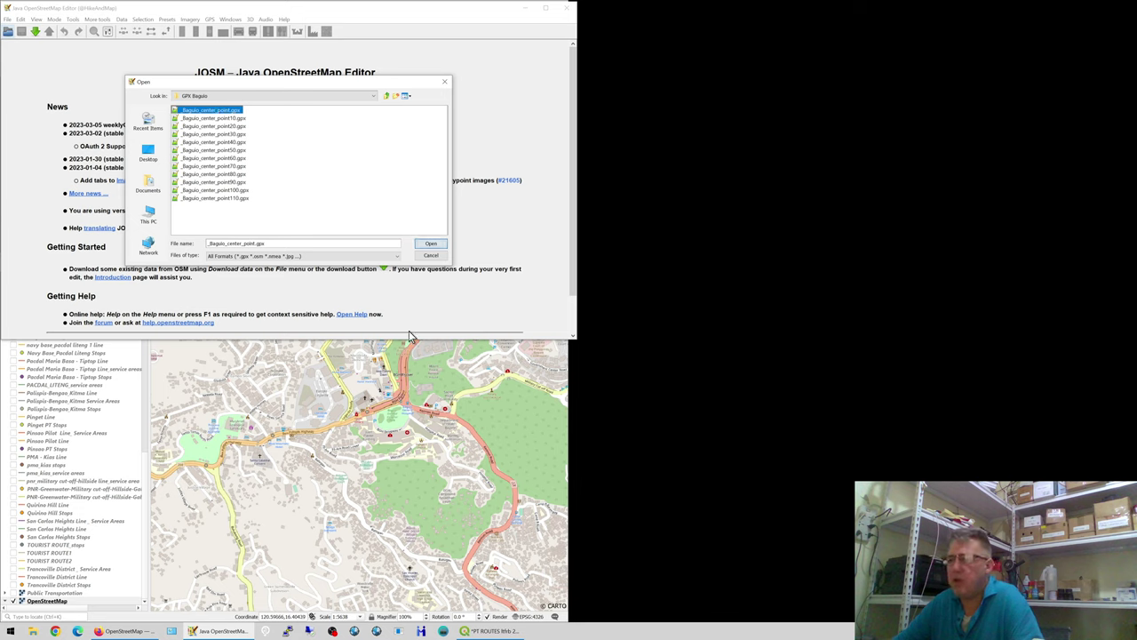
pyautogui.click(223, 118)
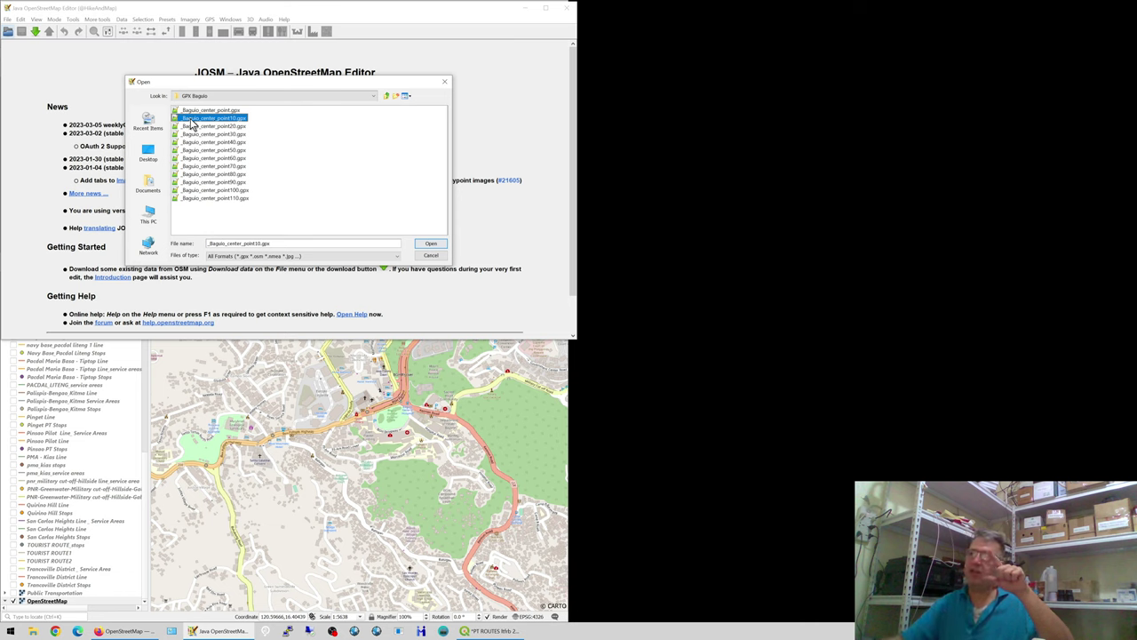
pyautogui.click(212, 127)
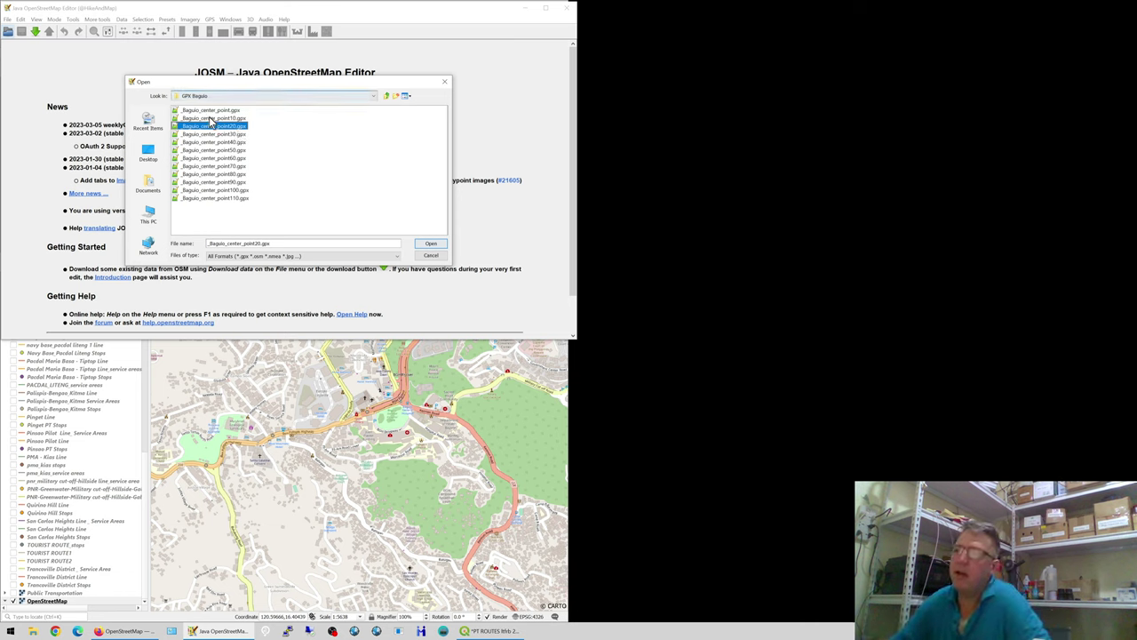
pyautogui.click(213, 111)
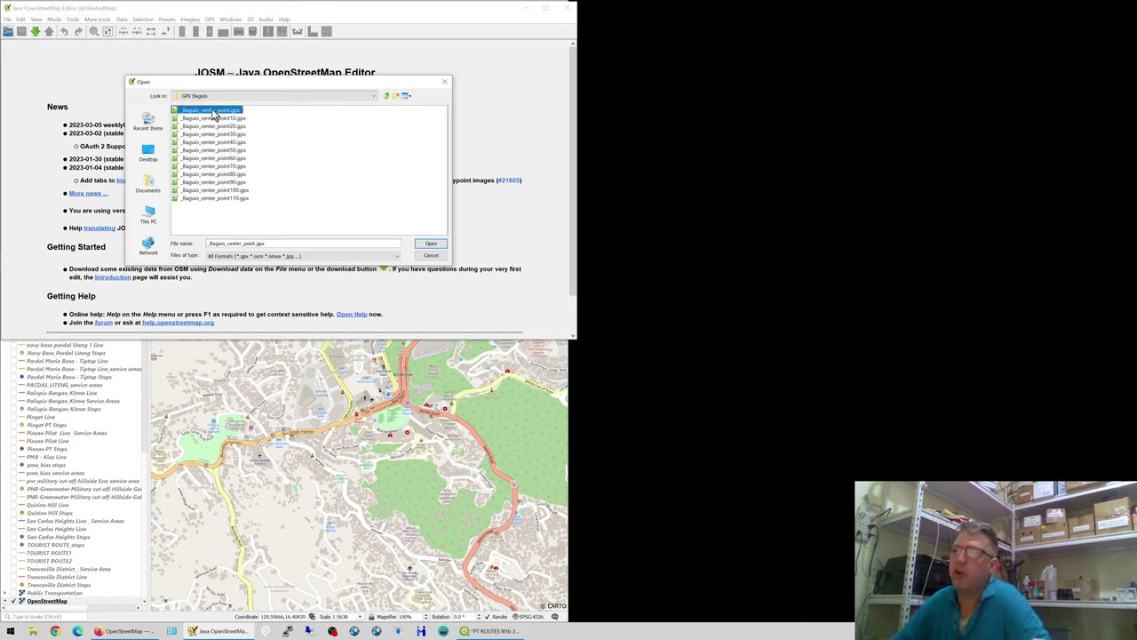
# Load _Baguio_center_point.gpx as a track layer and bring up its layer menu
pyautogui.click(424, 245)
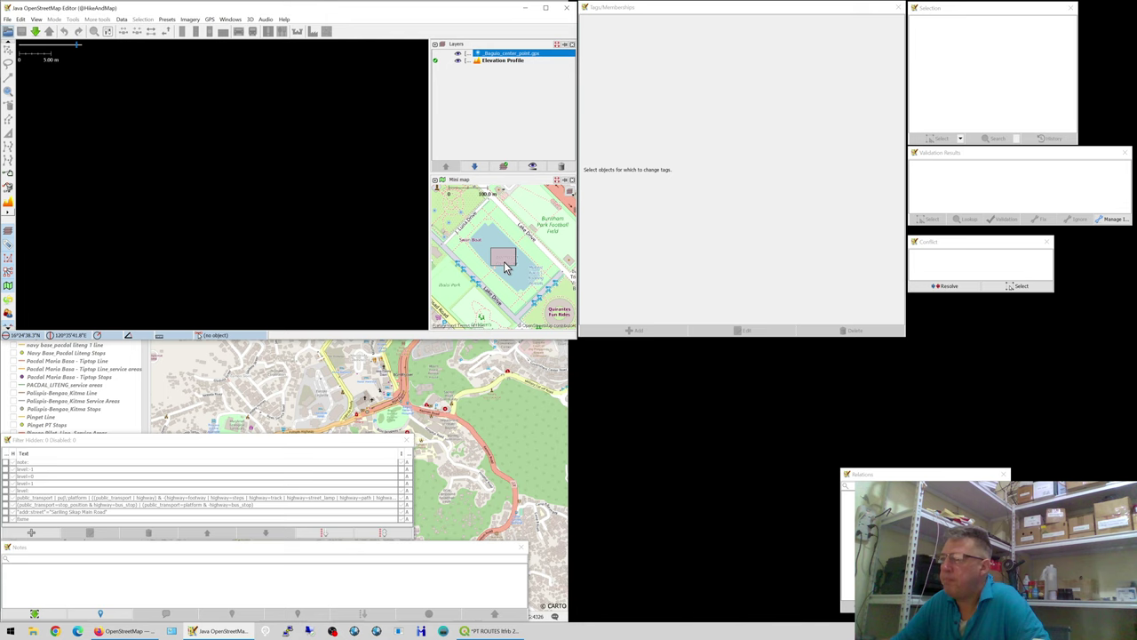
pyautogui.rightClick(506, 56)
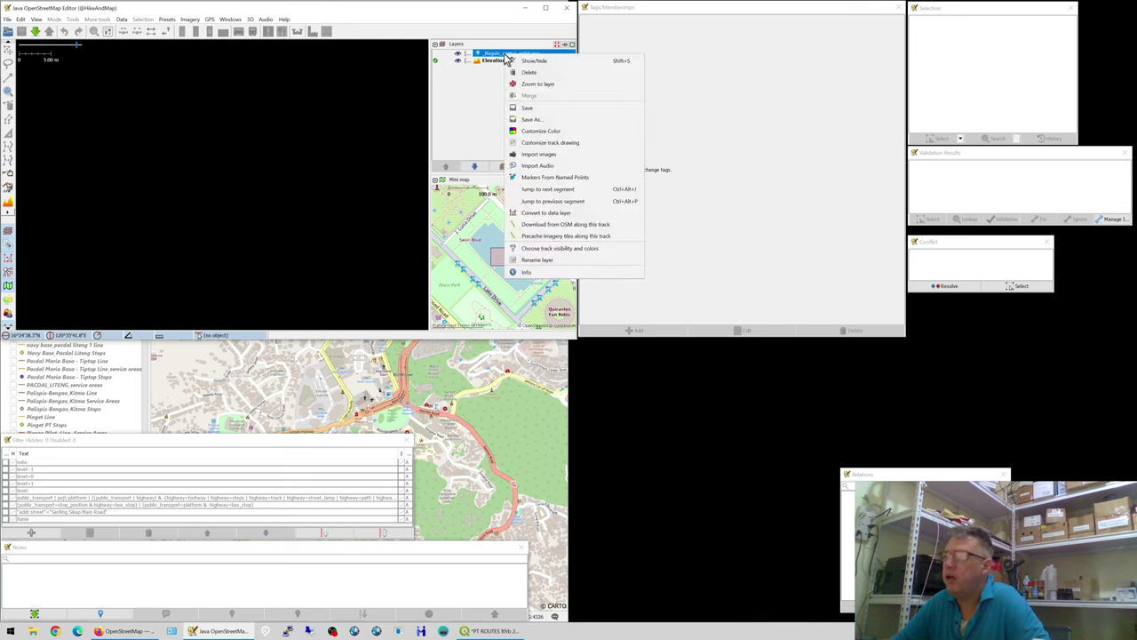
# Download OSM data along the track into a new layer, limiting each request to 3 km²
pyautogui.click(555, 229)
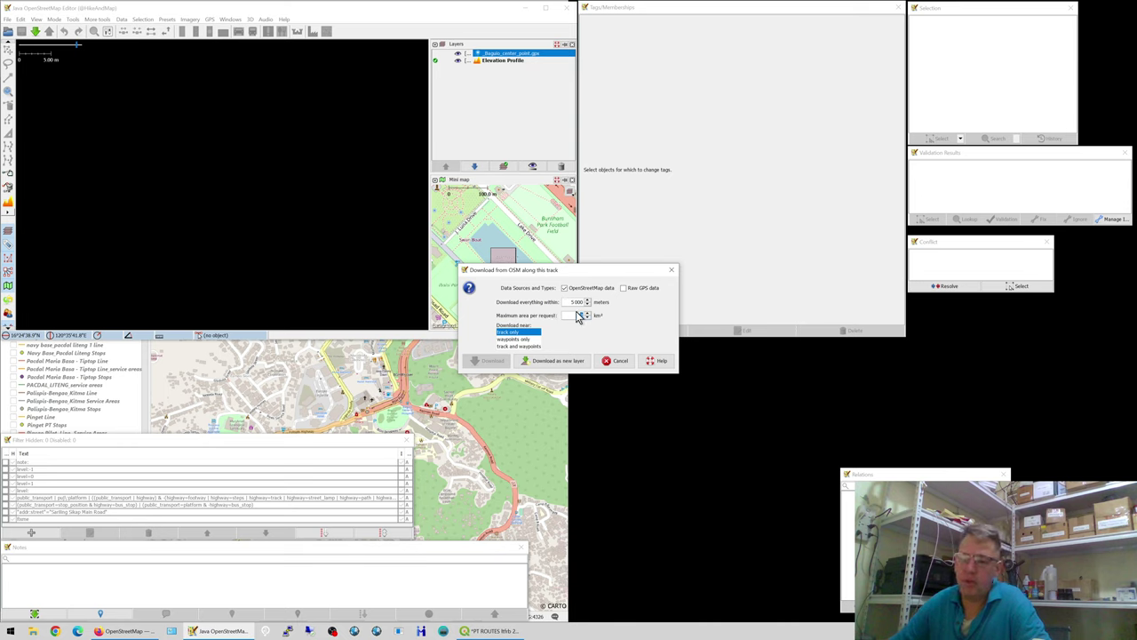
pyautogui.write('3')
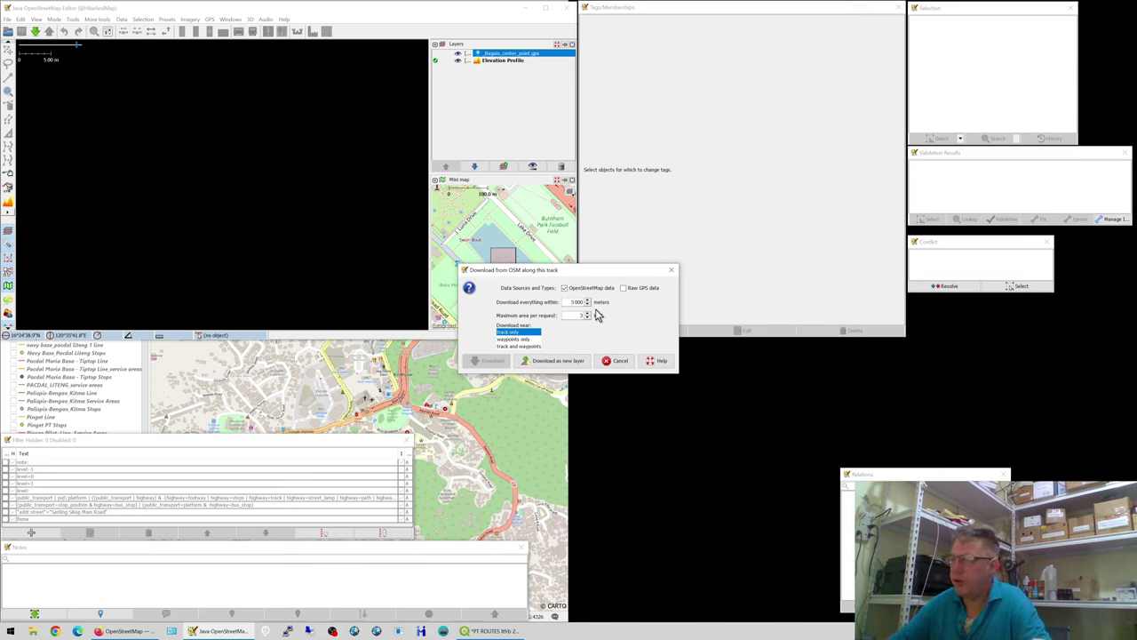
pyautogui.write('25')
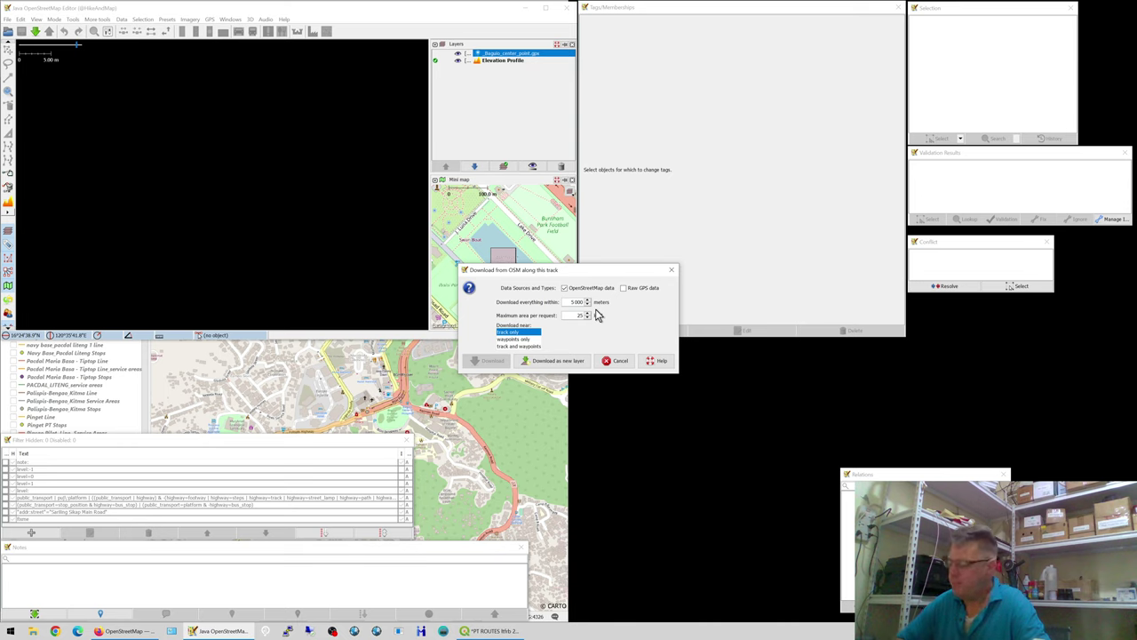
pyautogui.press('BackSpace')
pyautogui.press('BackSpace')
pyautogui.write('3')
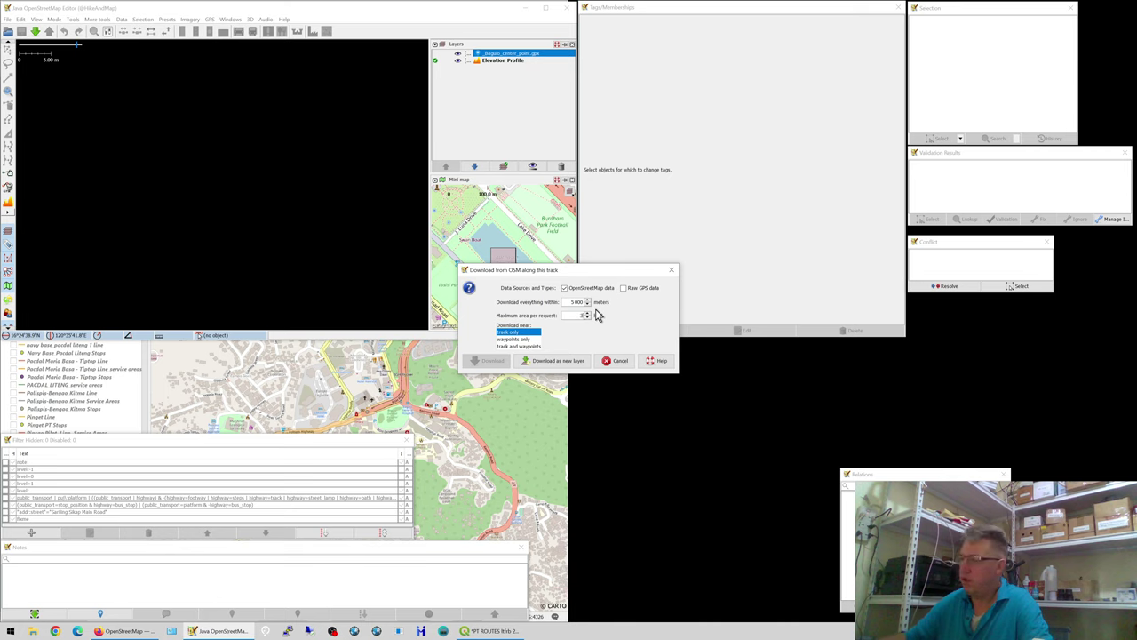
pyautogui.click(562, 360)
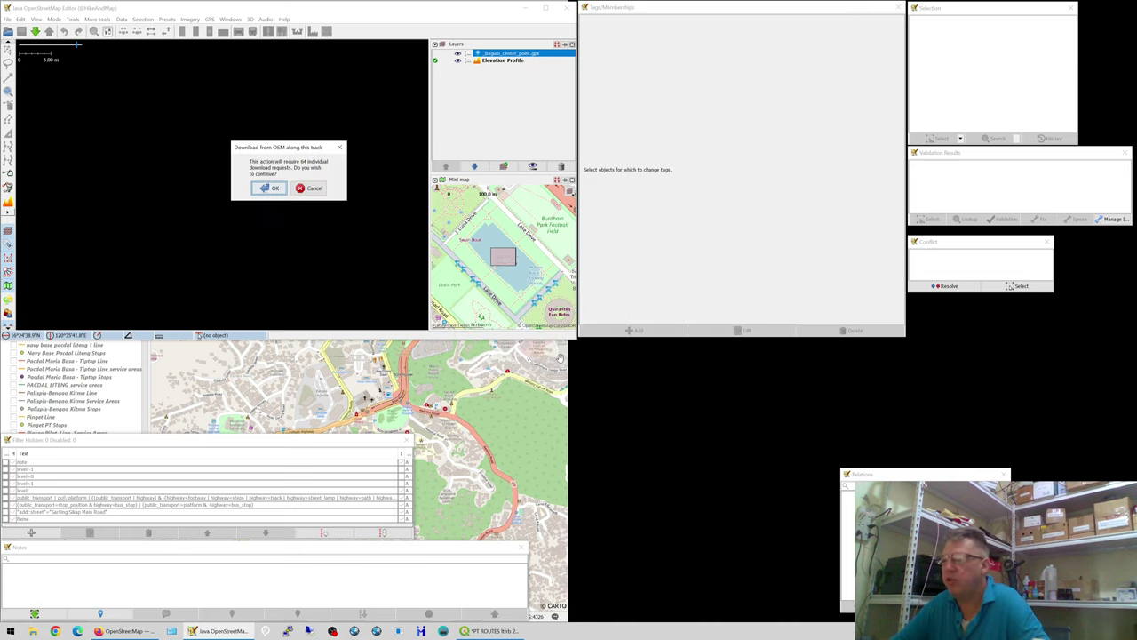
# Confirm the 64-request download so Baguio OSM data starts loading into Data Layer 1
pyautogui.click(274, 188)
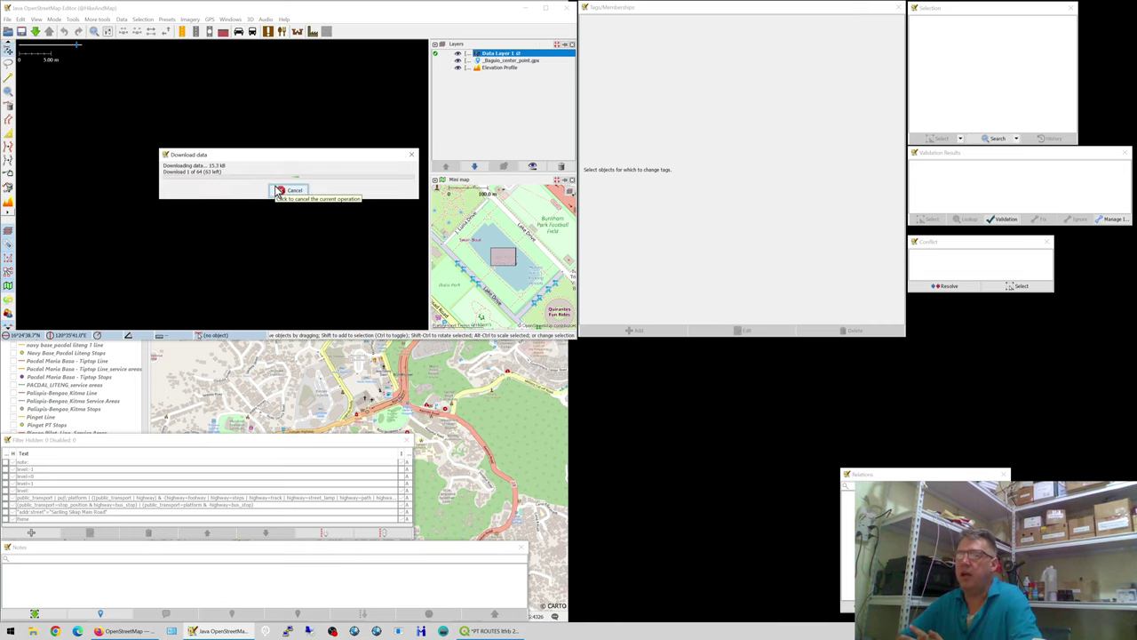